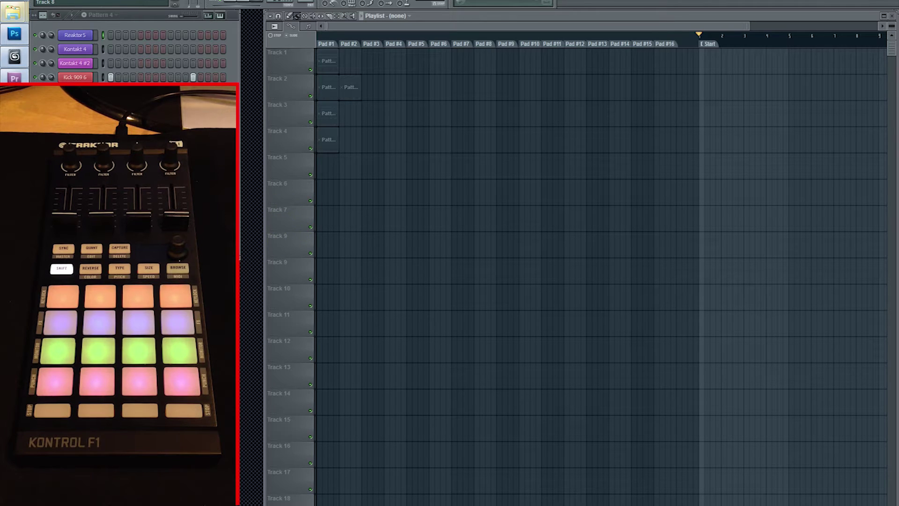
Step: Switch to Native Instruments Controller Editor and choose Traktor Kontrol F1 - 1 as the device
{"action": "key", "text": "alt+Tab"}
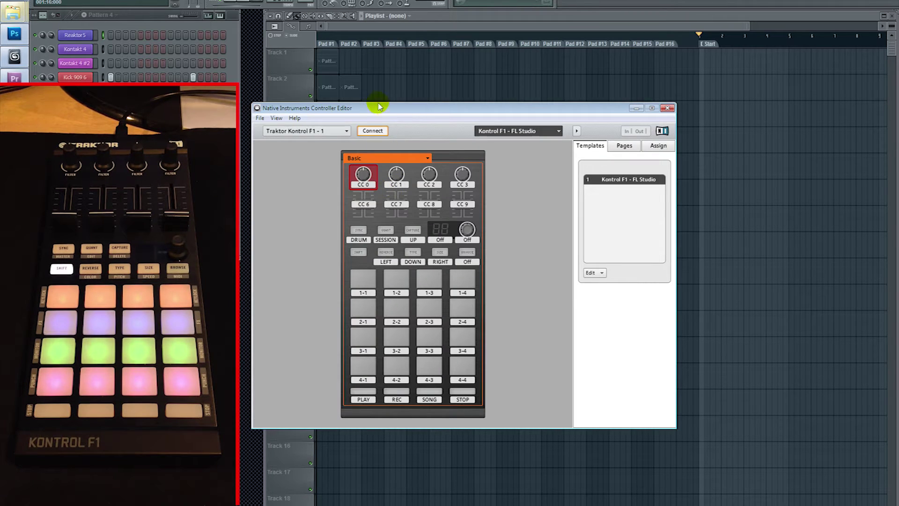
{"action": "left_click", "coordinate": [331, 131]}
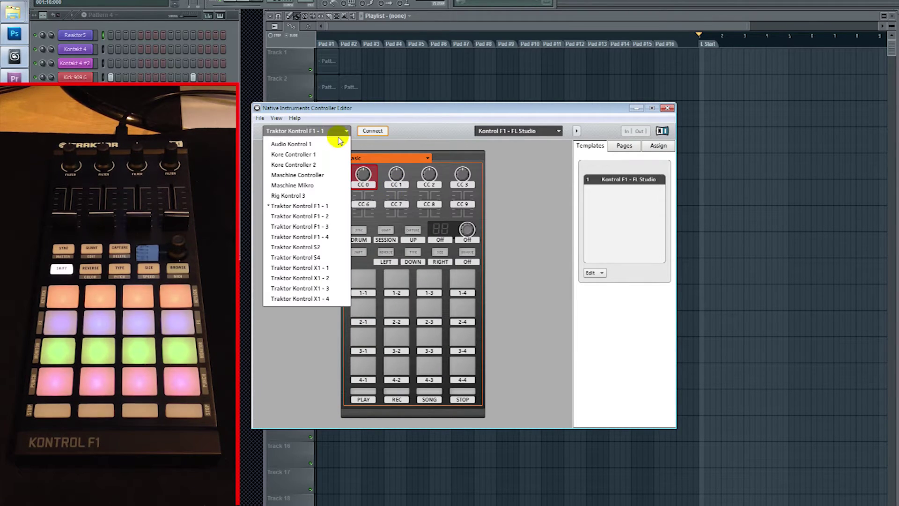
{"action": "left_click", "coordinate": [315, 207]}
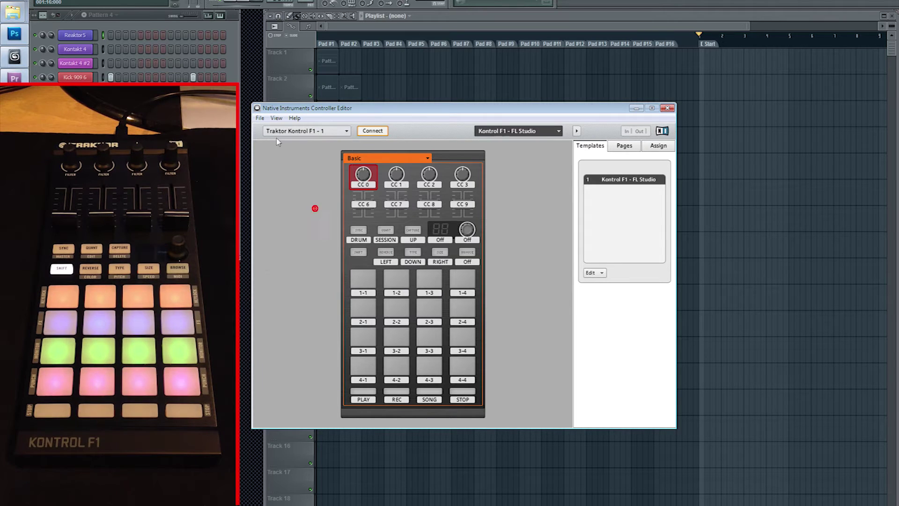
{"action": "left_click", "coordinate": [260, 119]}
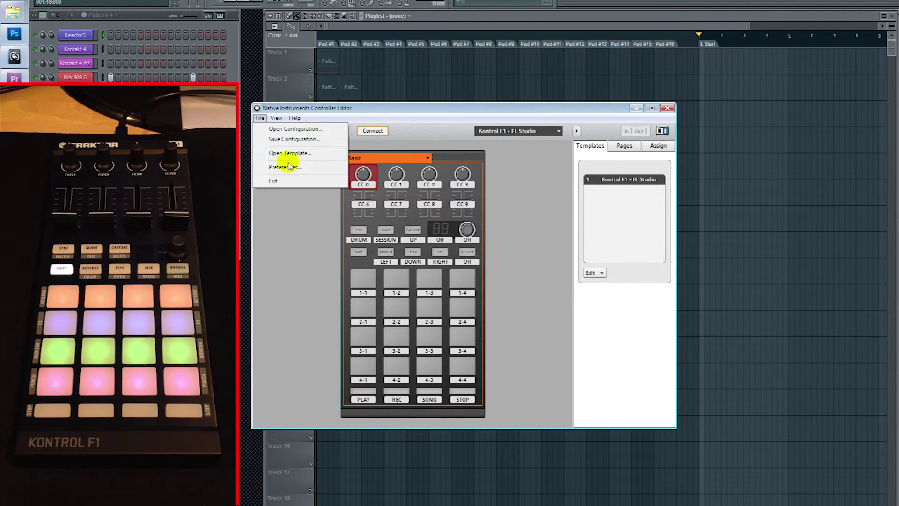
{"action": "left_click", "coordinate": [512, 189]}
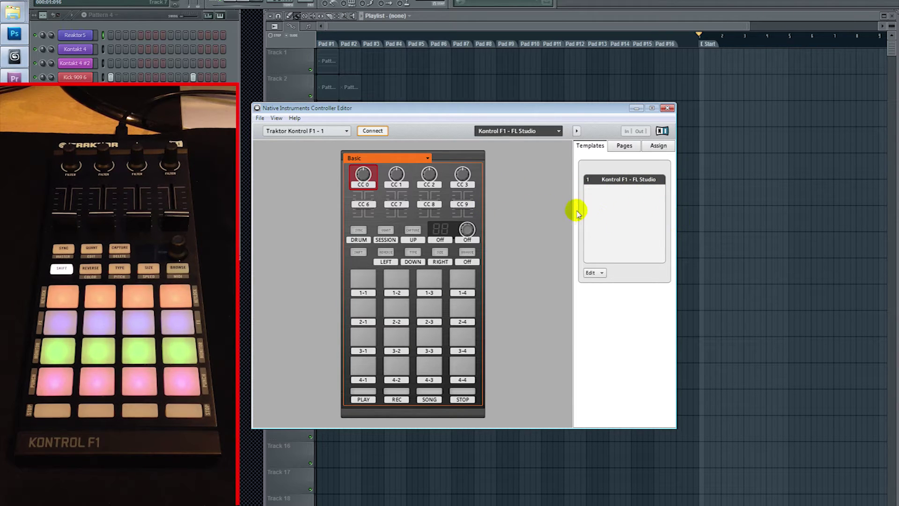
Step: Open the Maschine Controller mapping and examine the MIDI assignment of pad 1-1 in its FL Studio template
{"action": "left_click", "coordinate": [332, 135]}
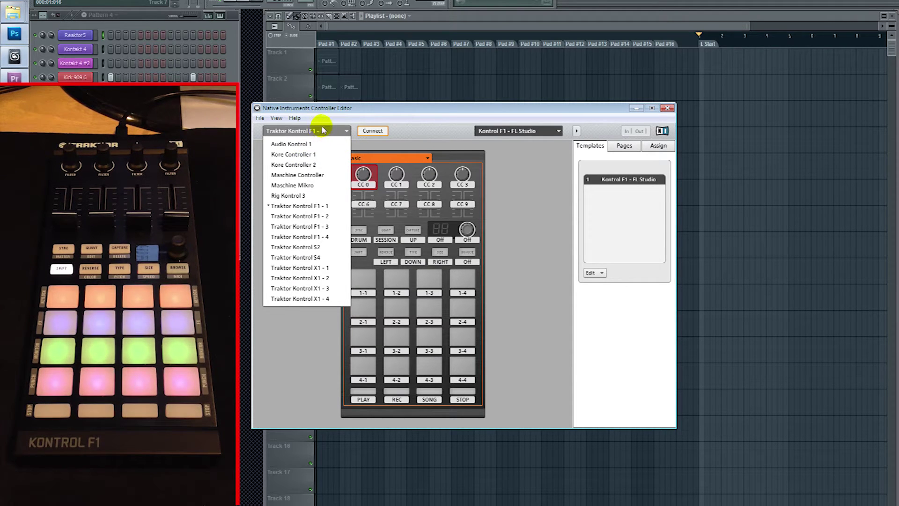
{"action": "left_click", "coordinate": [316, 177]}
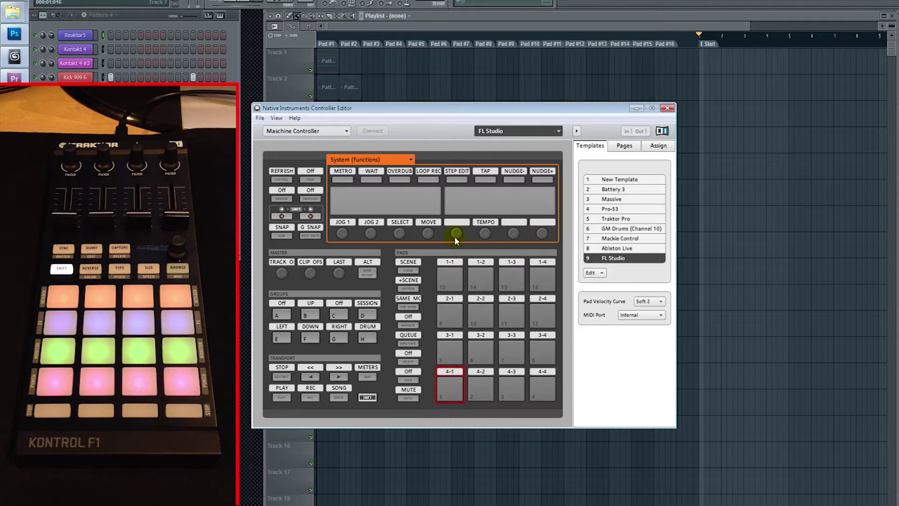
{"action": "left_click_drag", "start_coordinate": [372, 109], "coordinate": [367, 116]}
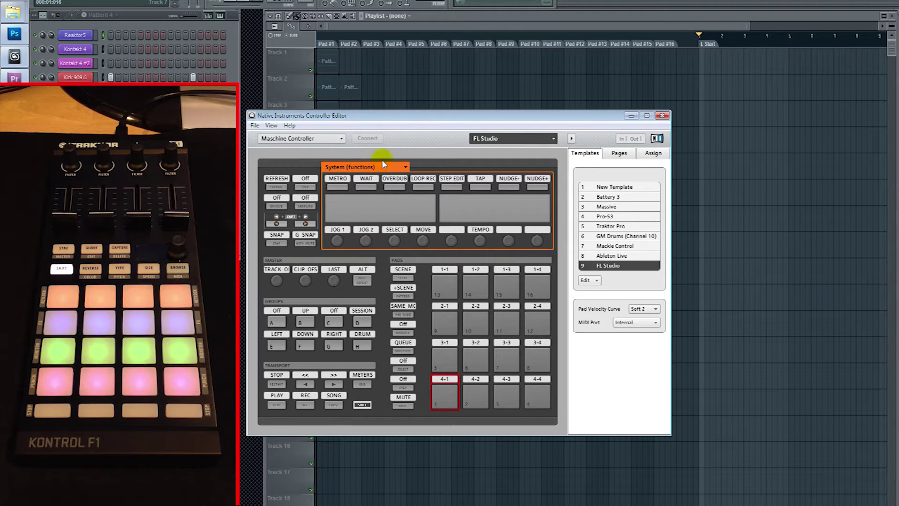
{"action": "left_click", "coordinate": [448, 281]}
{"action": "left_click", "coordinate": [652, 153]}
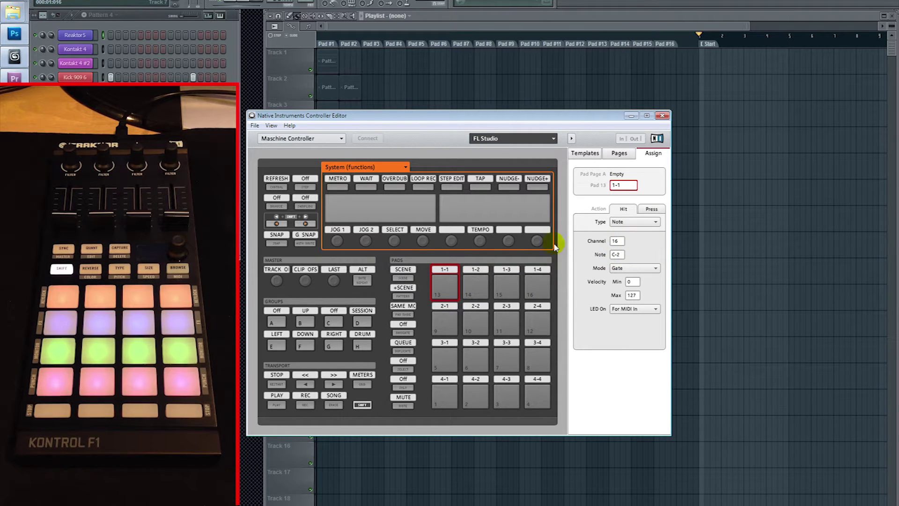
Step: Return to the Traktor Kontrol F1 - 1 device and examine the MIDI assignment of its pad 1-1
{"action": "left_click", "coordinate": [288, 138]}
{"action": "left_click", "coordinate": [328, 215]}
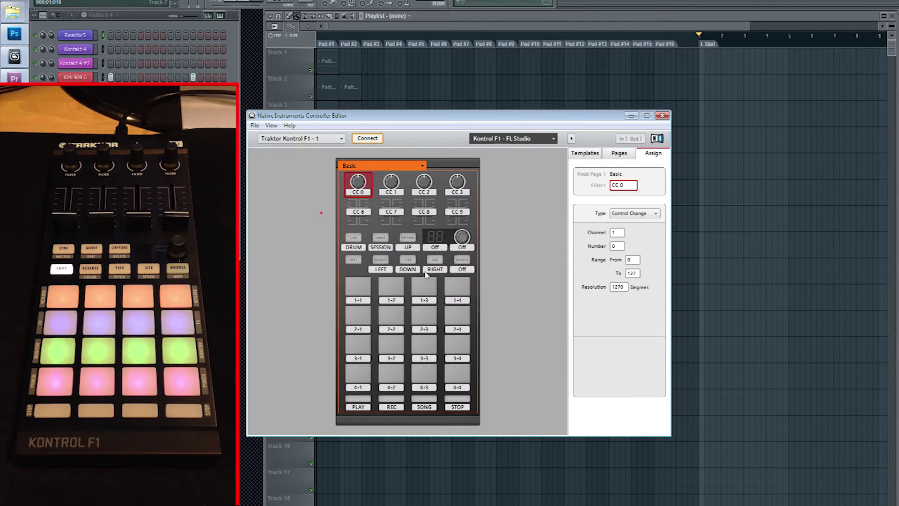
{"action": "left_click", "coordinate": [367, 294]}
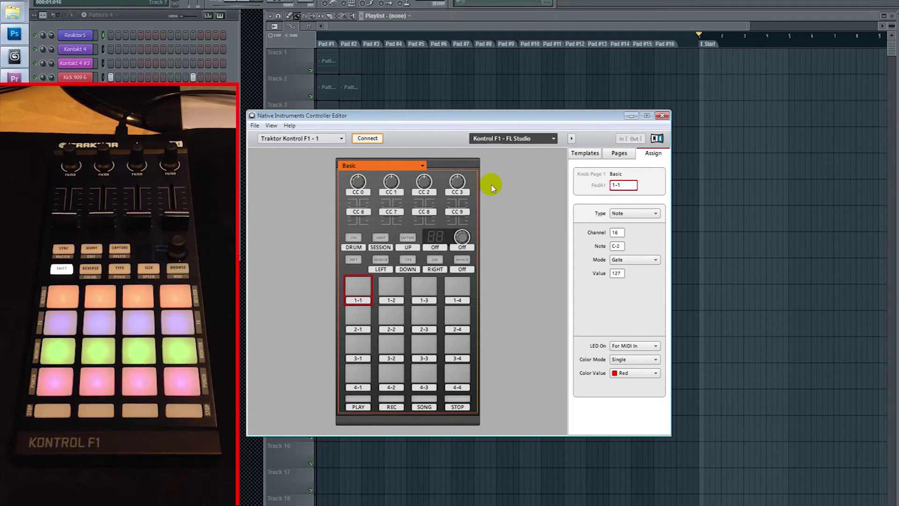
Step: Examine the F1's Shift page and template list, and close Controller Editor
{"action": "left_click", "coordinate": [352, 260]}
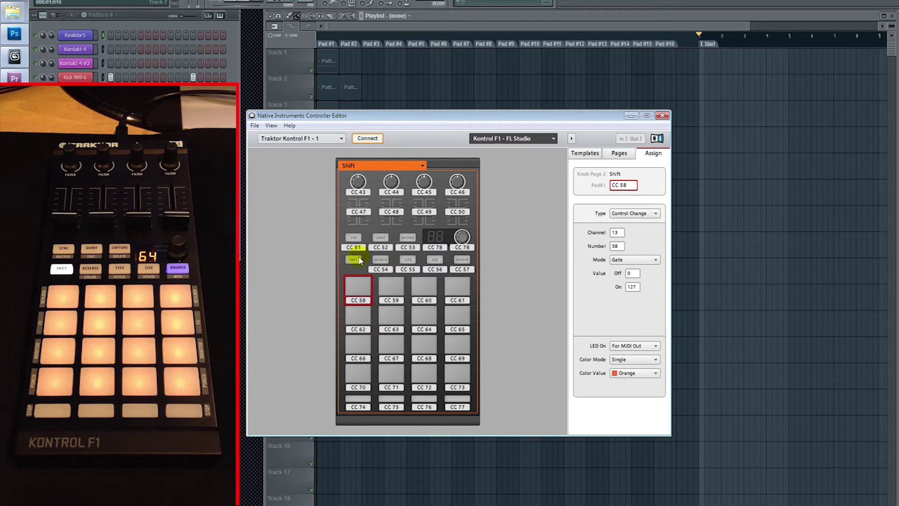
{"action": "left_click", "coordinate": [352, 262]}
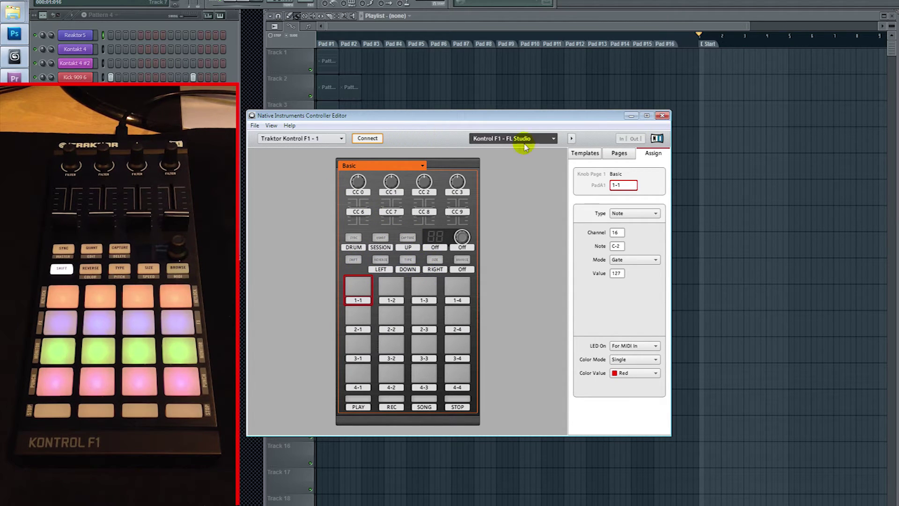
{"action": "left_click", "coordinate": [585, 153]}
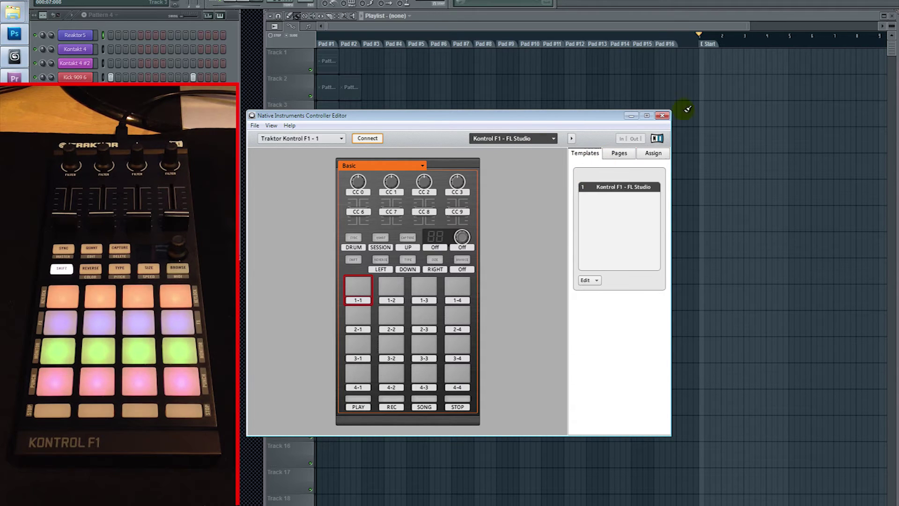
{"action": "left_click", "coordinate": [662, 115]}
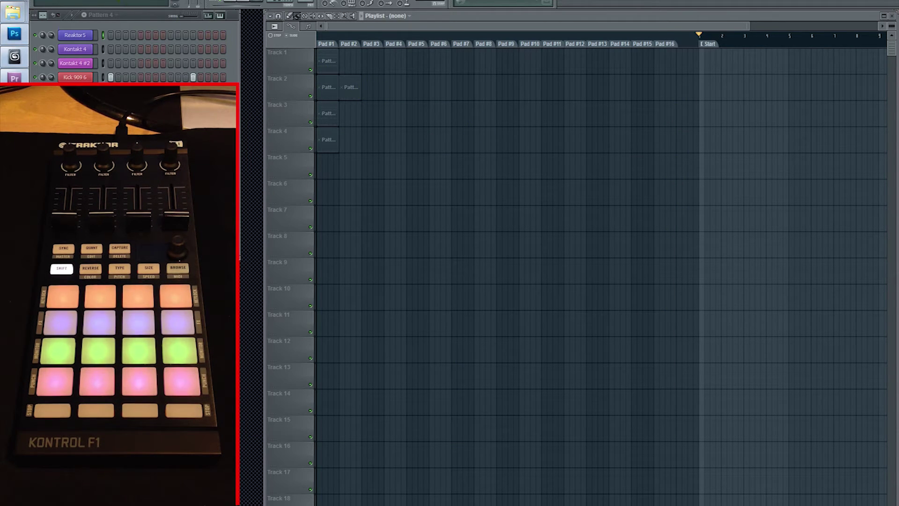
Step: In the MIDI settings, enable the Traktor Kontrol F1 - 1 input with controller type Native Instruments MASCHINE
{"action": "left_click", "coordinate": [117, 1]}
{"action": "left_click", "coordinate": [161, 8]}
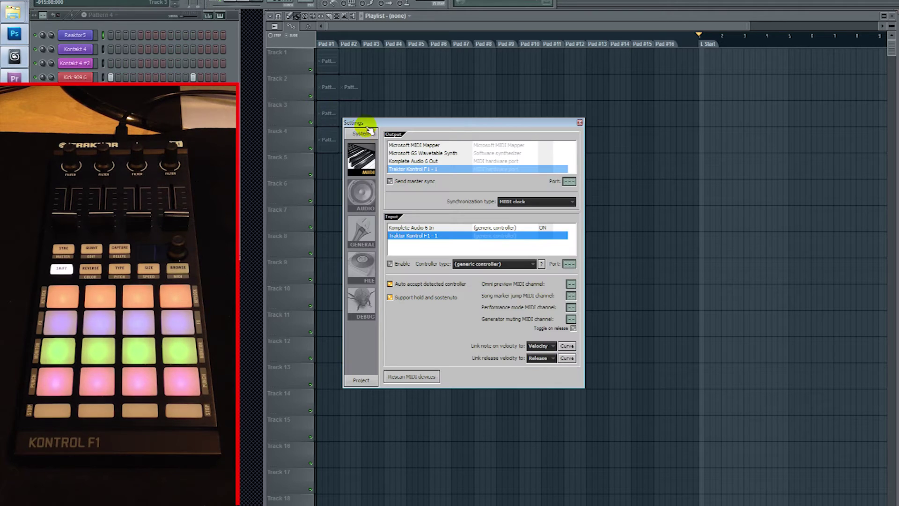
{"action": "left_click", "coordinate": [403, 265]}
{"action": "left_click", "coordinate": [525, 264]}
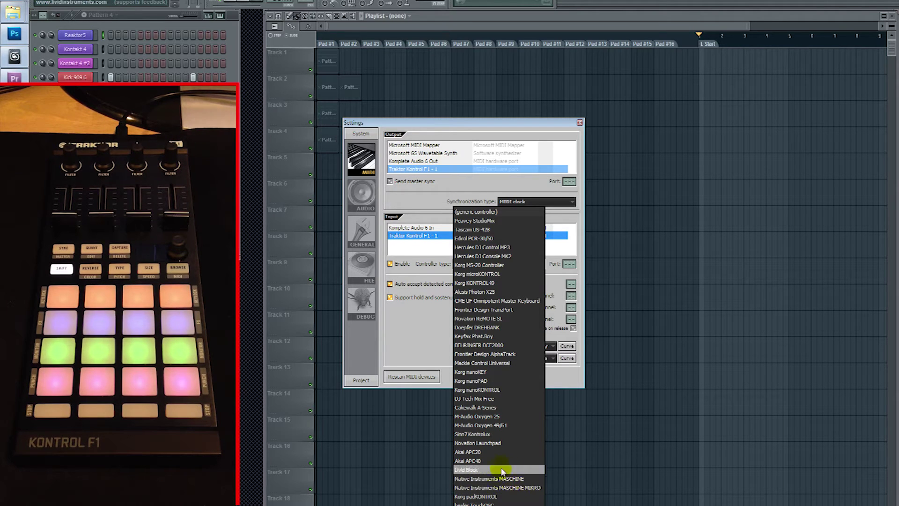
{"action": "left_click", "coordinate": [515, 479]}
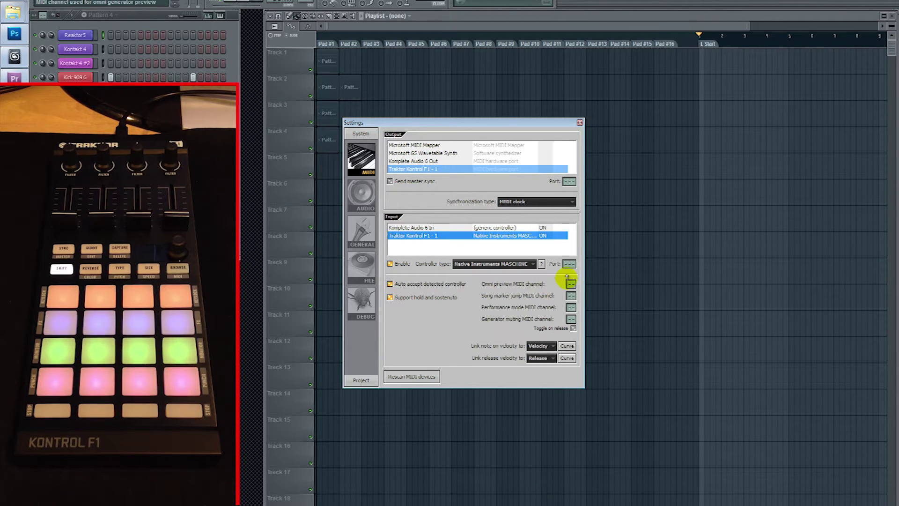
Step: Set the Traktor Kontrol F1 input and output ports to 10, enable sending master sync, and close the settings
{"action": "scroll", "coordinate": [569, 263], "scroll_direction": "up", "scroll_amount": 3}
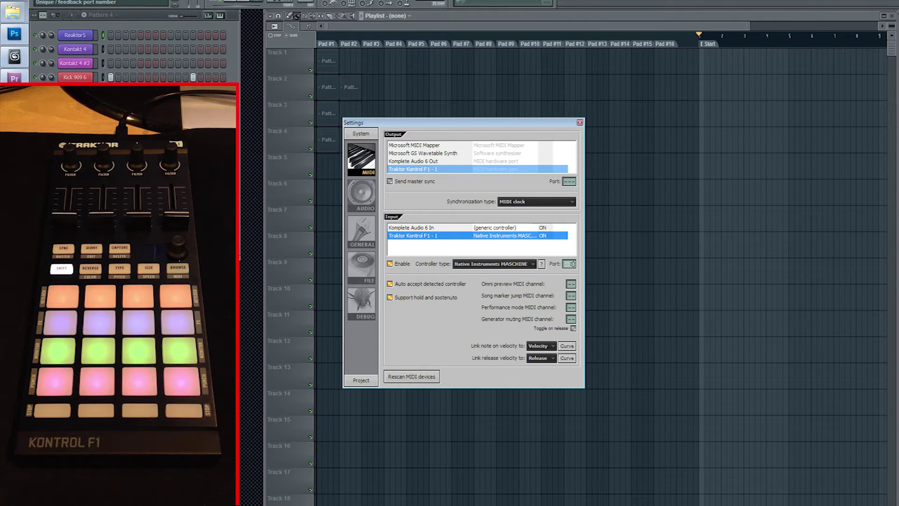
{"action": "left_click", "coordinate": [421, 182]}
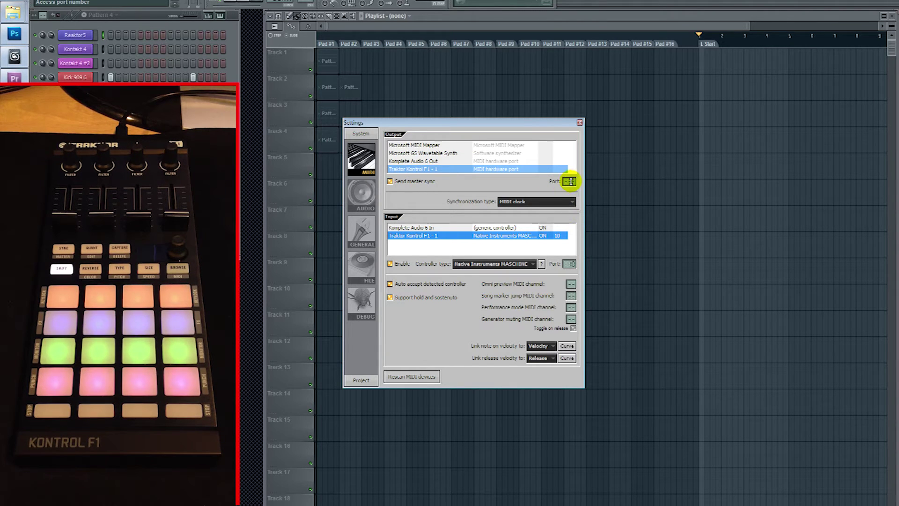
{"action": "left_click_drag", "start_coordinate": [571, 181], "coordinate": [571, 179]}
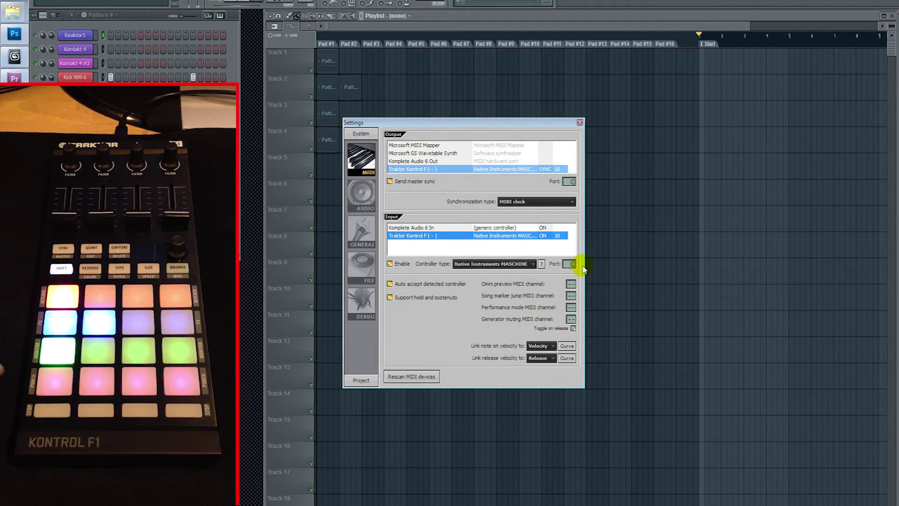
{"action": "left_click", "coordinate": [580, 123]}
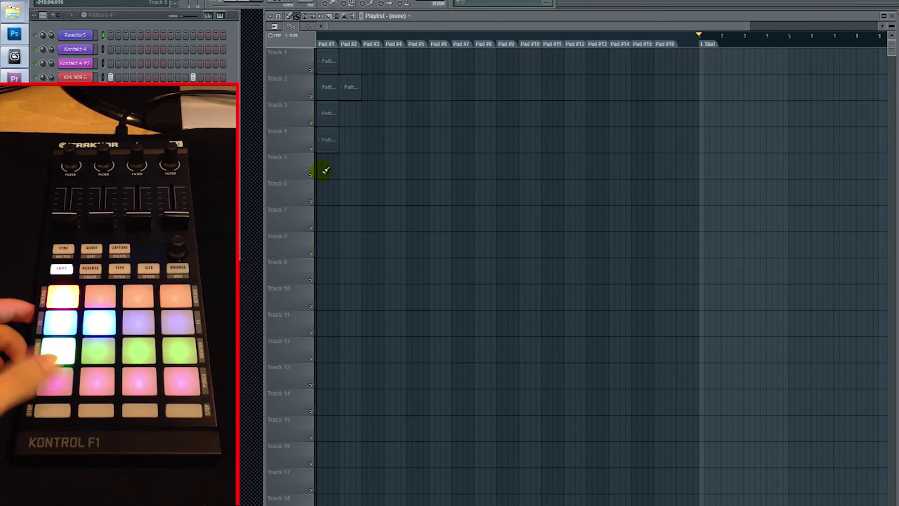
Step: Examine the low-pass and high-pass filters, the two formula controllers and the Dashboard knob that drives them
{"action": "left_click", "coordinate": [393, 207]}
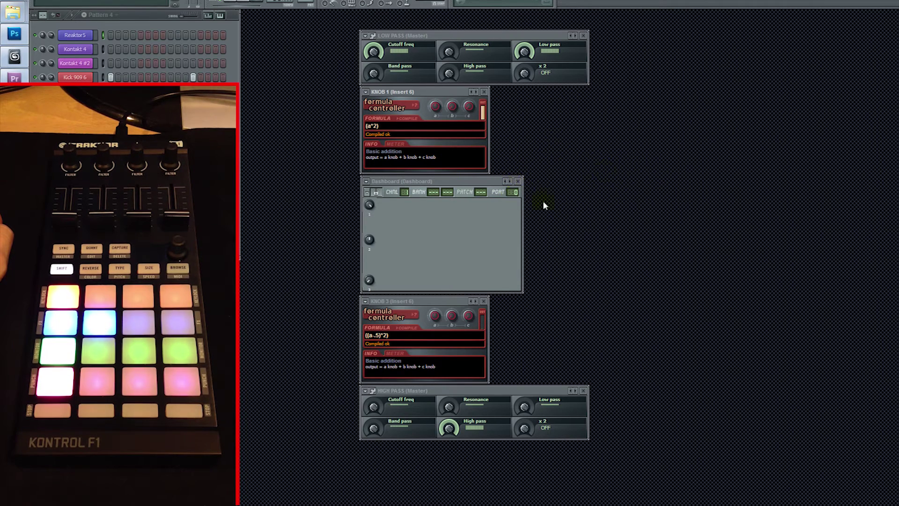
{"action": "left_click", "coordinate": [465, 226]}
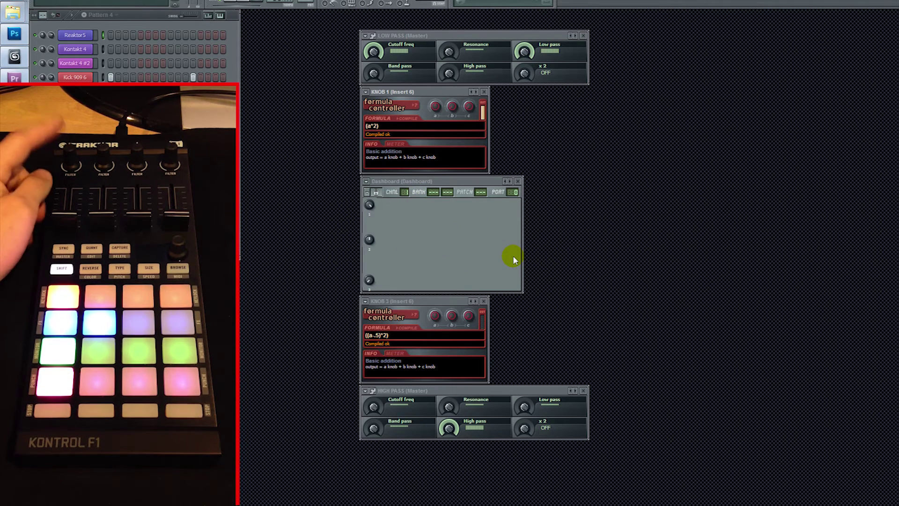
{"action": "left_click", "coordinate": [370, 238]}
{"action": "left_click", "coordinate": [420, 110]}
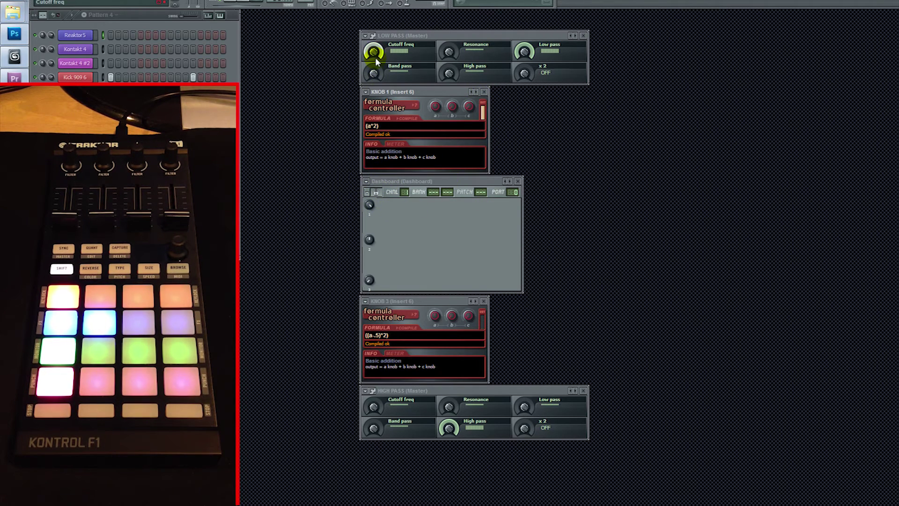
{"action": "left_click_drag", "start_coordinate": [375, 57], "coordinate": [375, 52]}
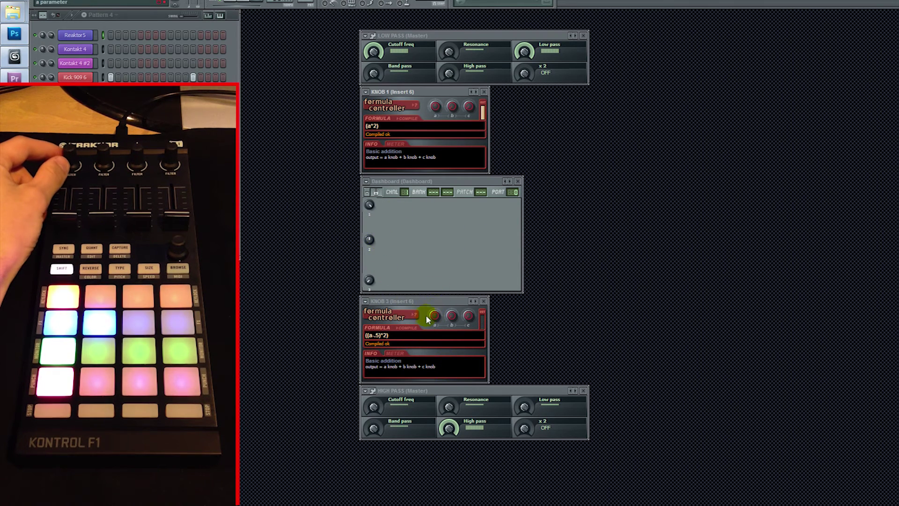
{"action": "left_click", "coordinate": [413, 302]}
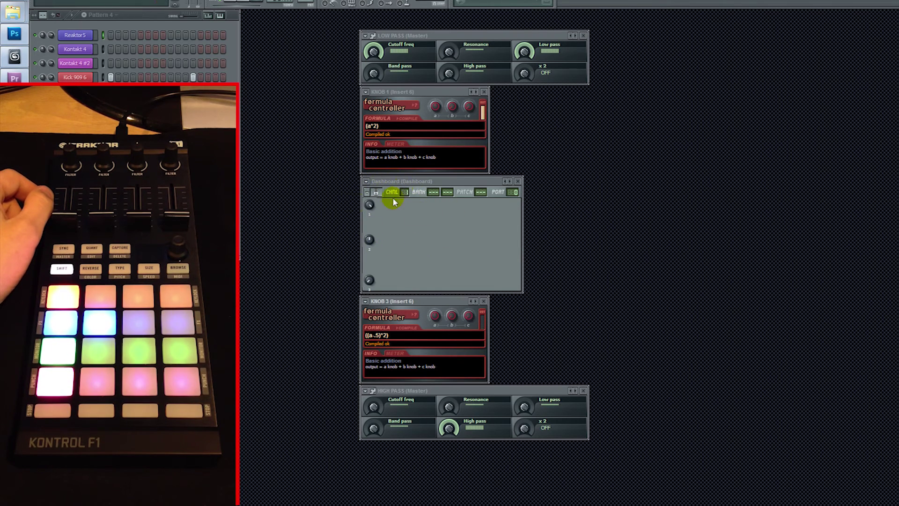
Step: Move the Dashboard window out from between the KNOB 1 and KNOB 3 formula controllers
{"action": "left_click_drag", "start_coordinate": [411, 184], "coordinate": [126, 287]}
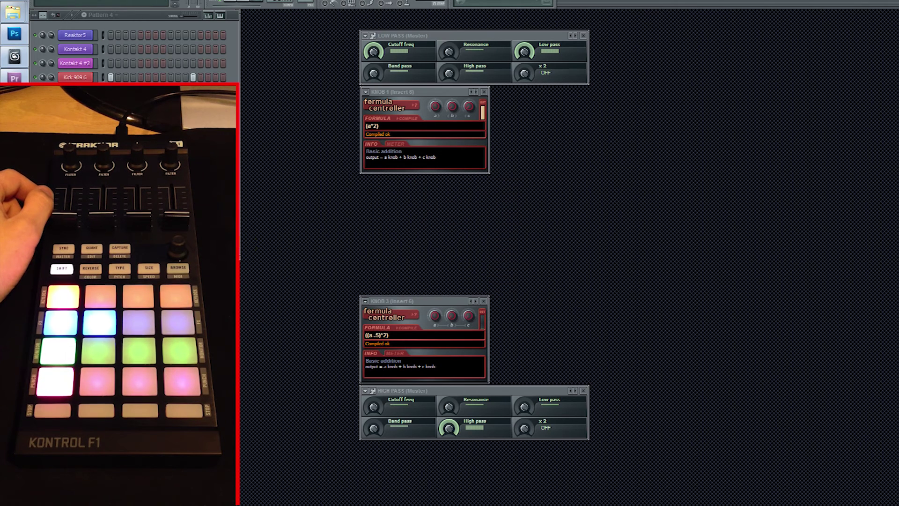